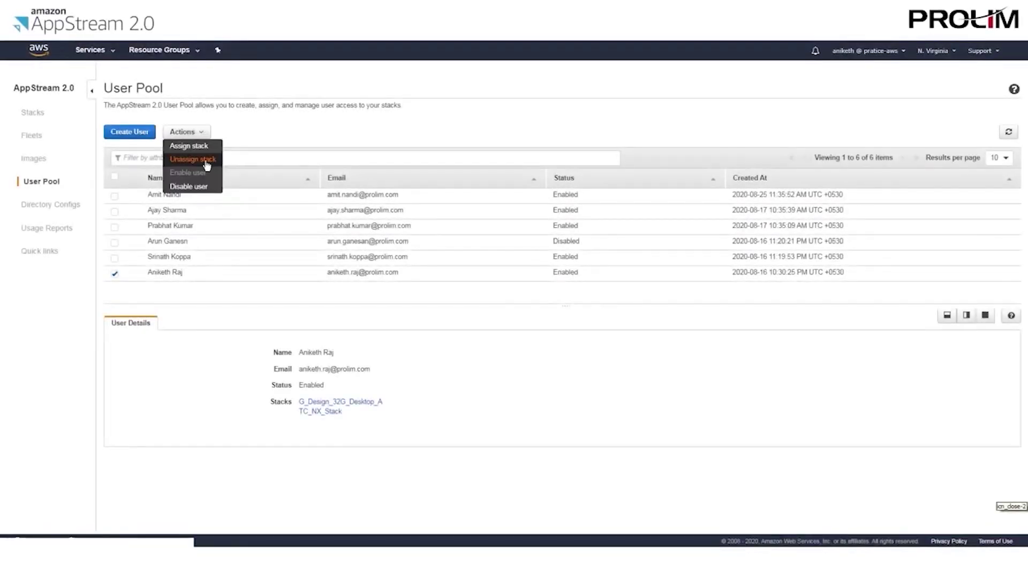
click(193, 146)
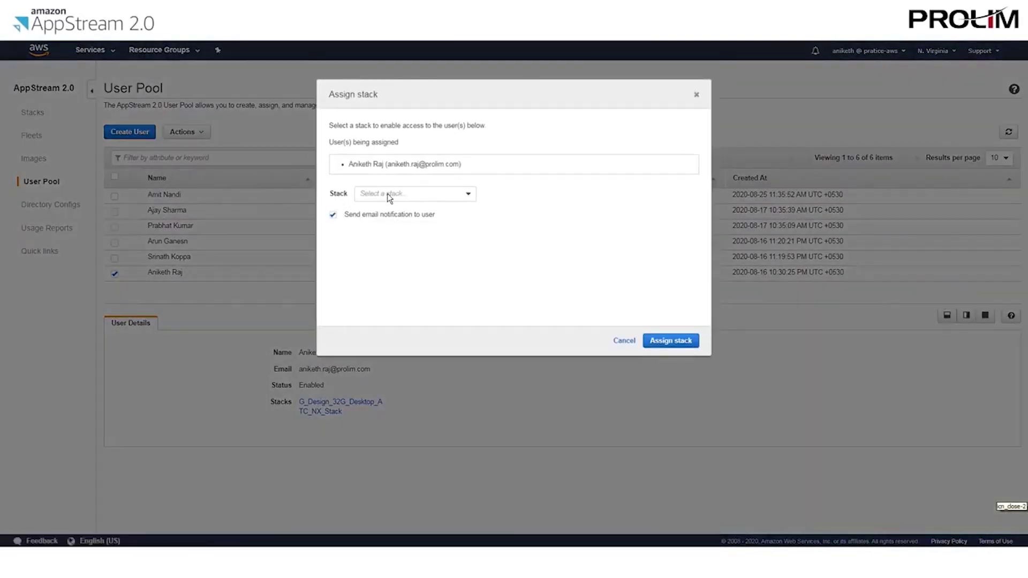
click(387, 194)
click(398, 207)
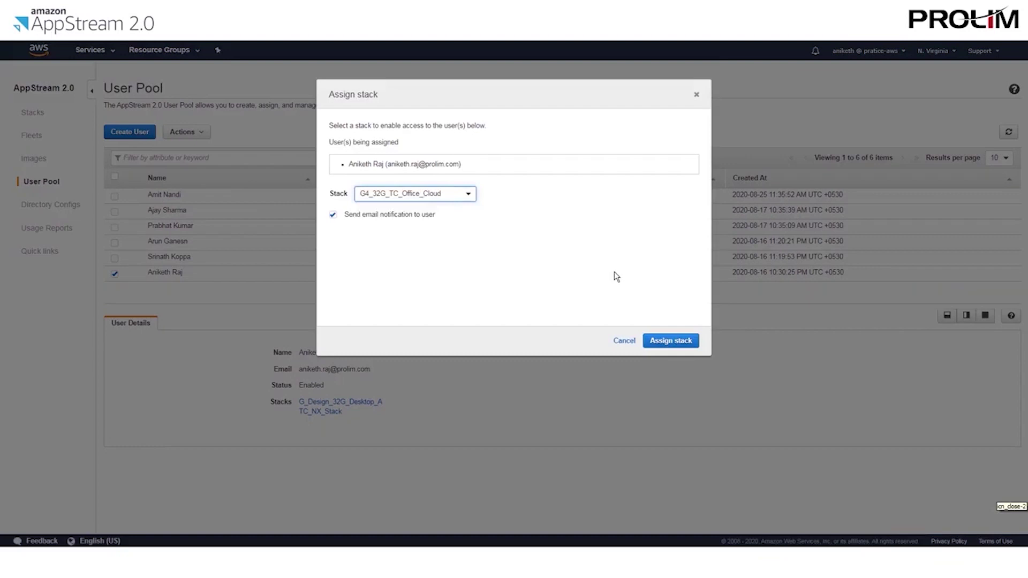
click(670, 341)
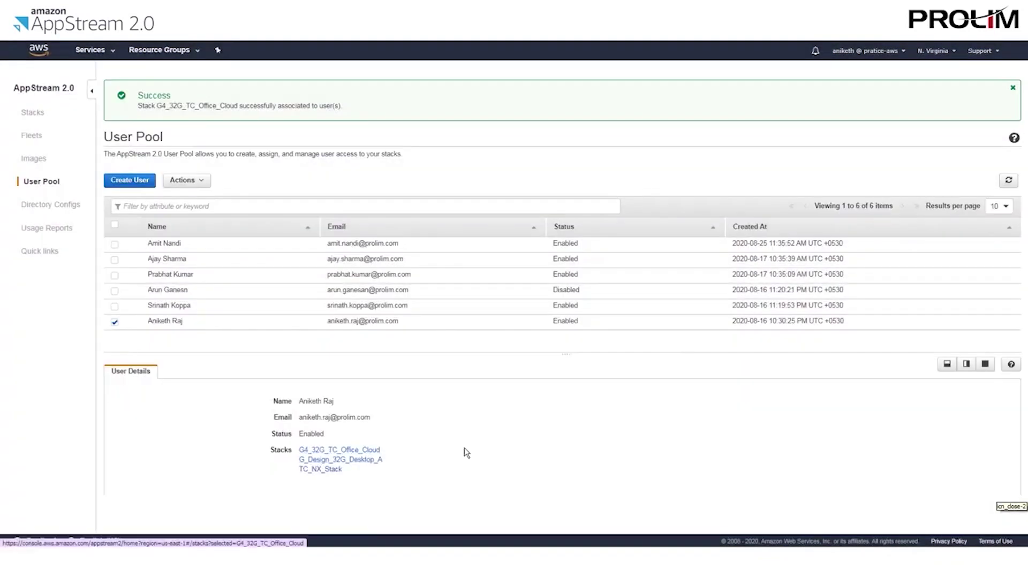
Step: Open the 'New apps available' email and download its blocked pictures
click(111, 524)
double_click(92, 144)
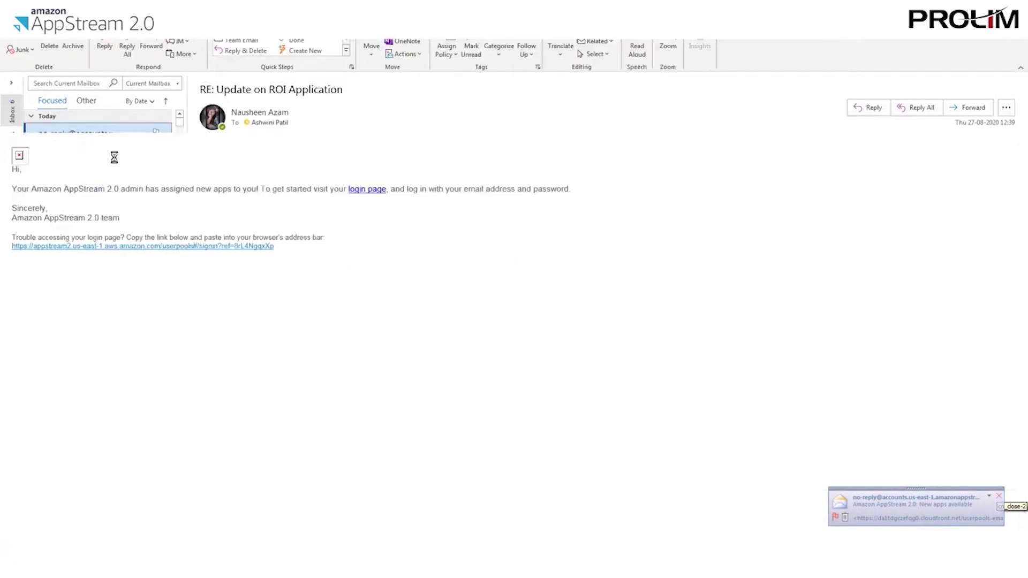
right_click(21, 170)
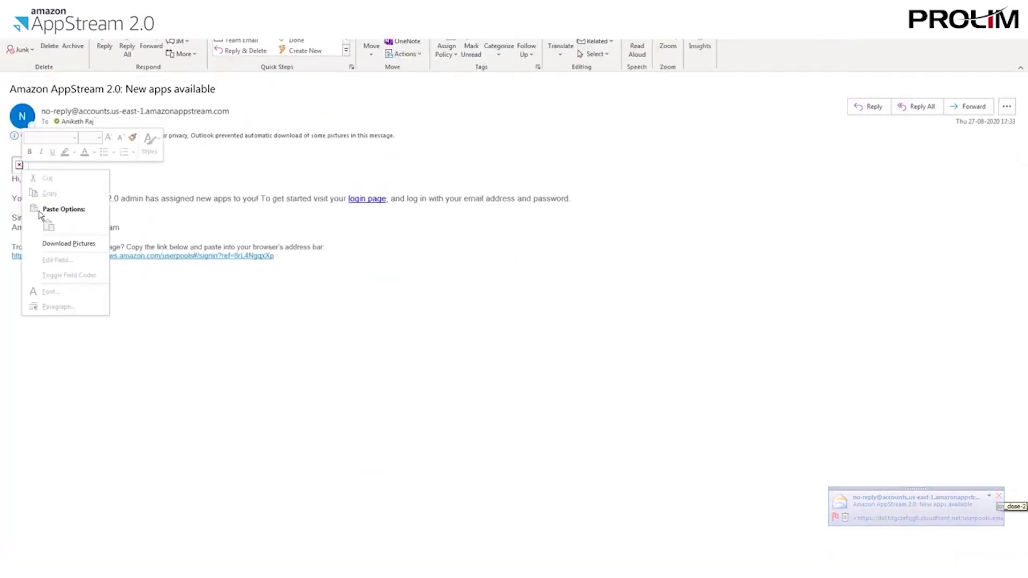
click(68, 244)
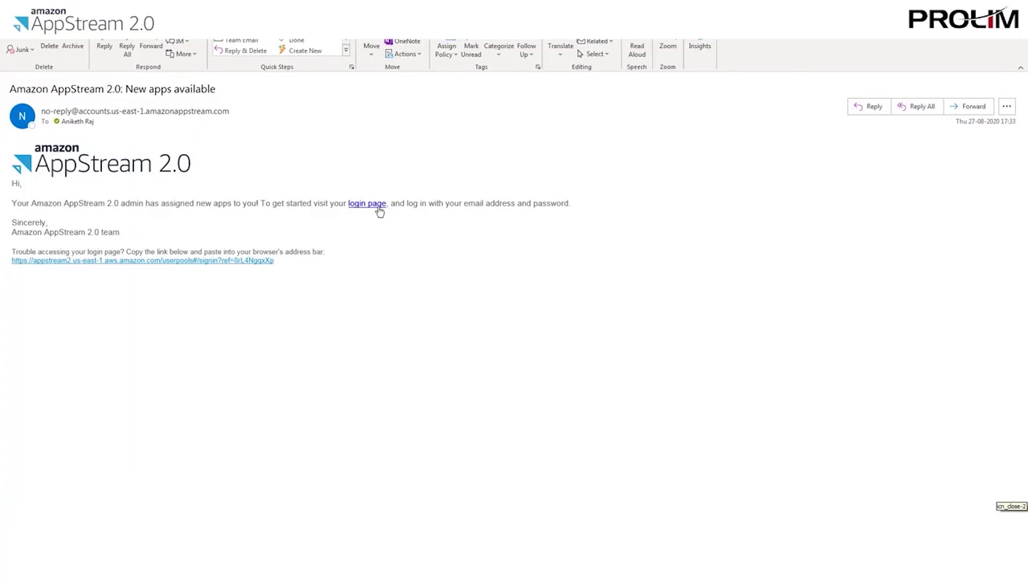
Step: Copy the email's login page link and open it in the browser
right_click(380, 211)
click(410, 262)
key(Return)
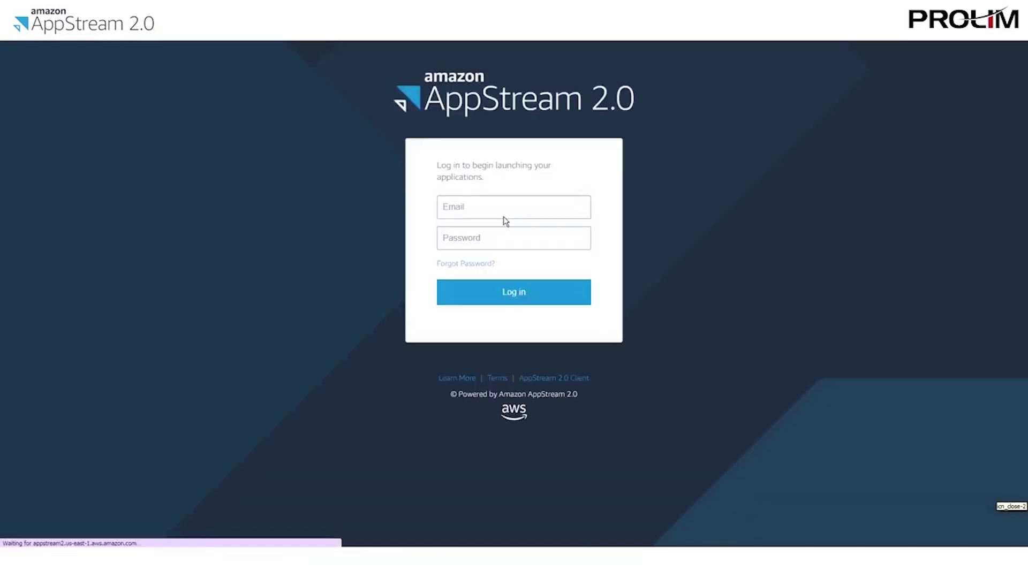
Step: Autofill the saved email and password, then log in to the AppStream portal
click(491, 206)
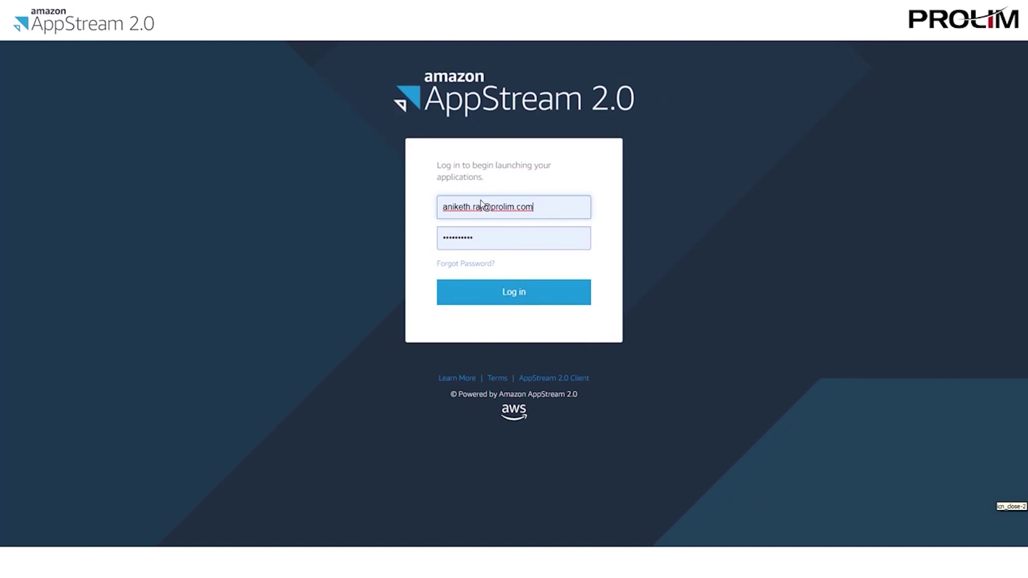
click(509, 292)
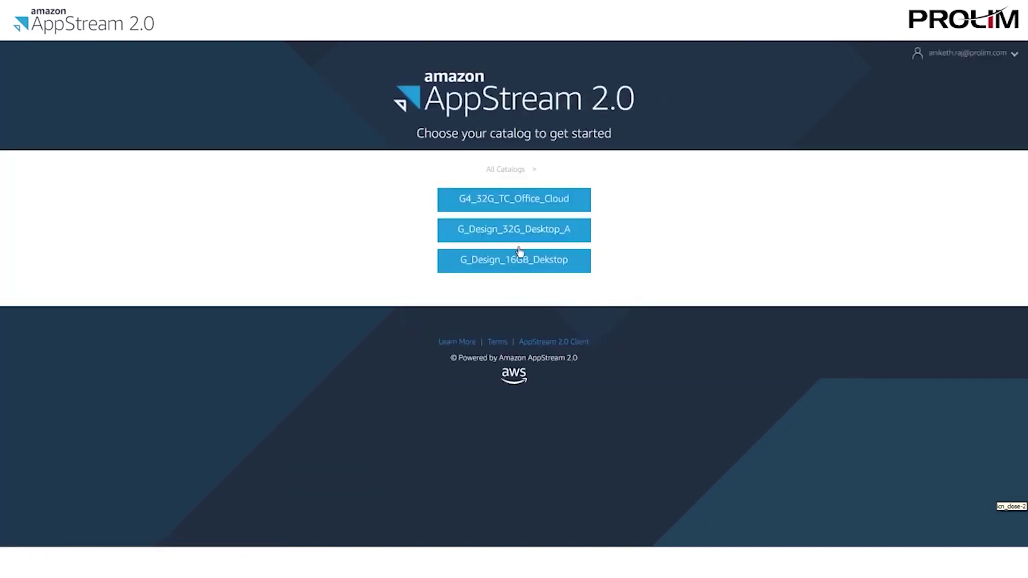
Step: Choose the G4_32G_TC_Office_Cloud catalog and launch an app to start streaming
click(506, 208)
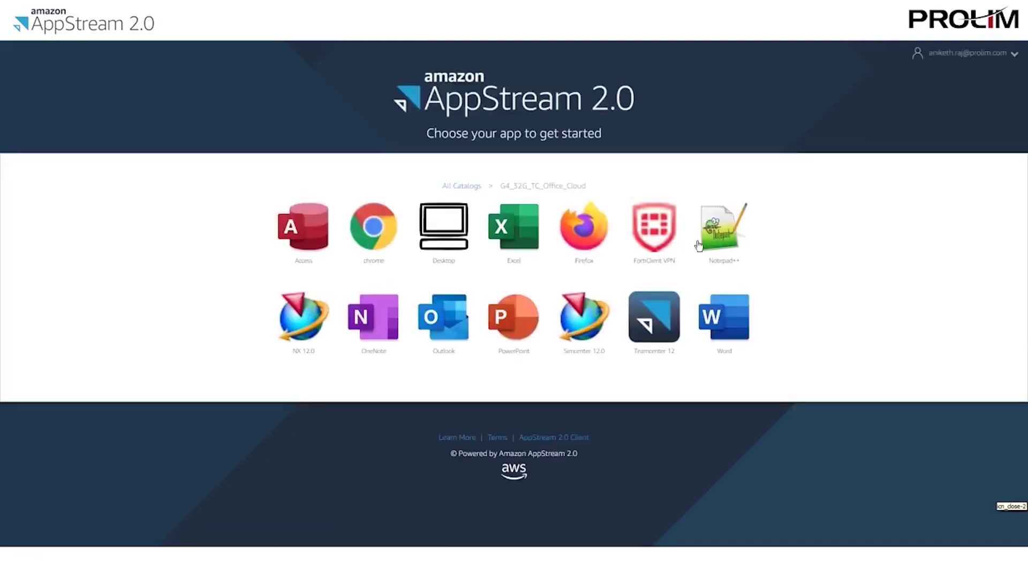
click(434, 241)
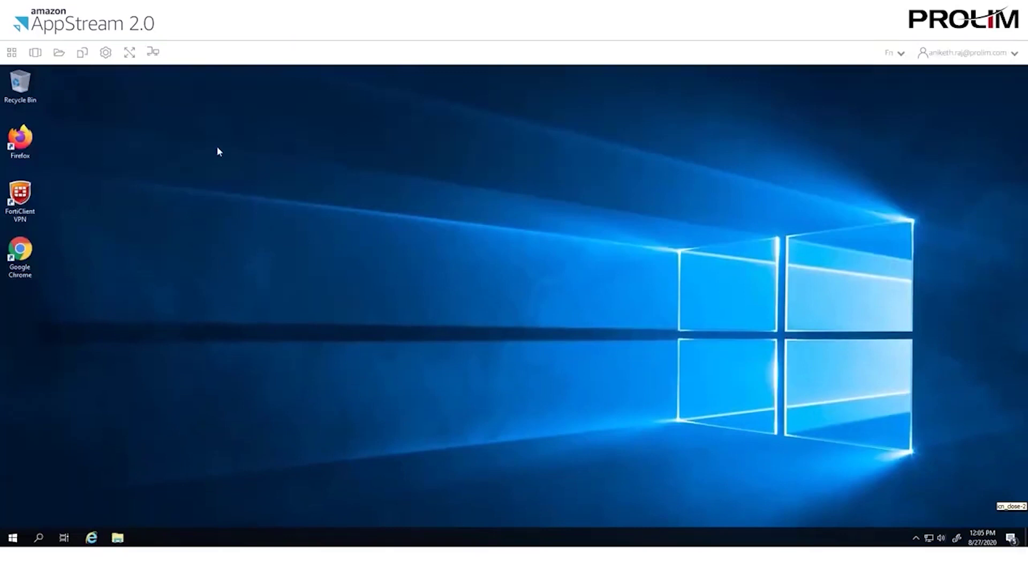
Step: Make the streaming session full screen and go to the Teamcenter address in Firefox
click(131, 52)
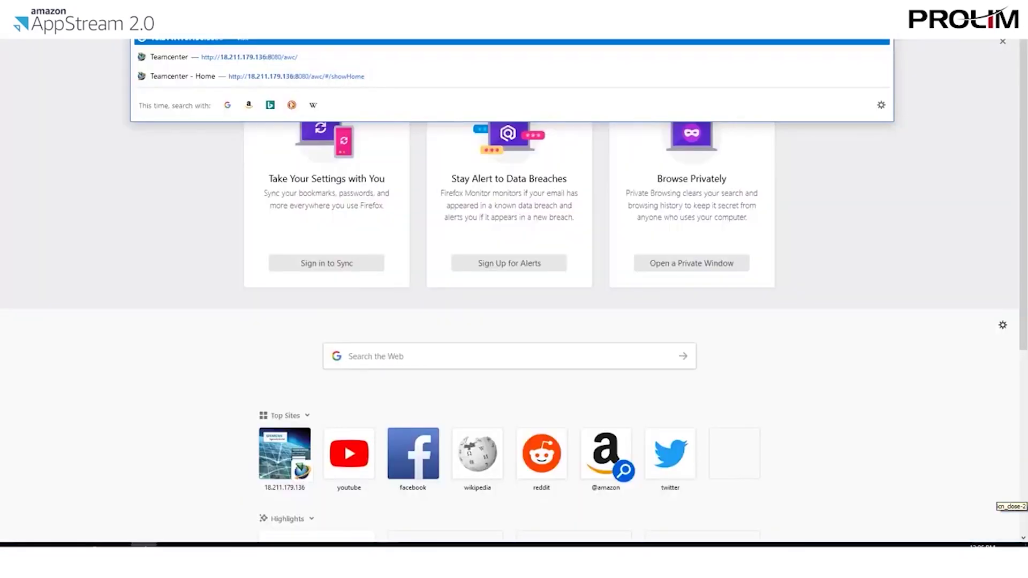
text(a)
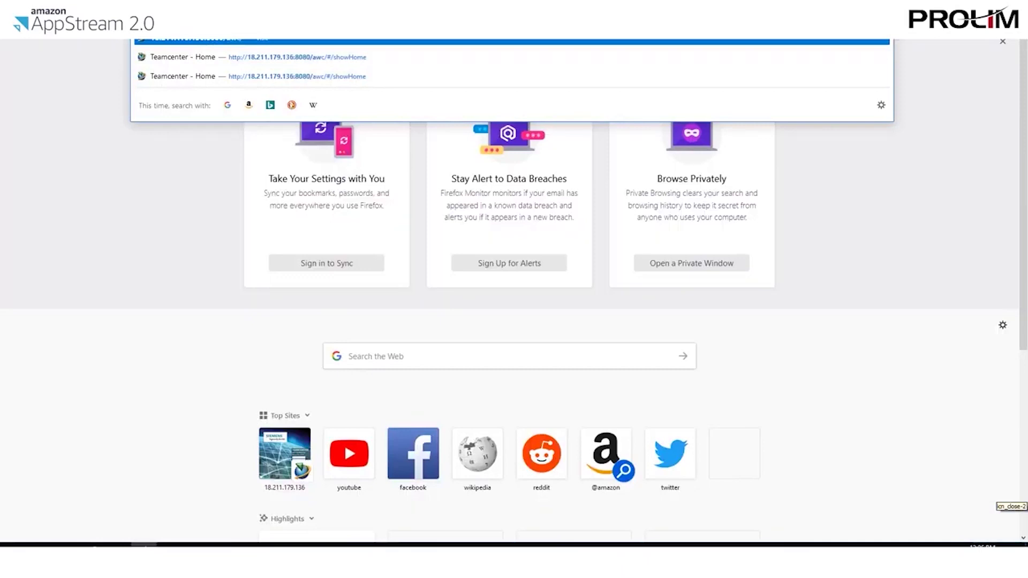
key(Return)
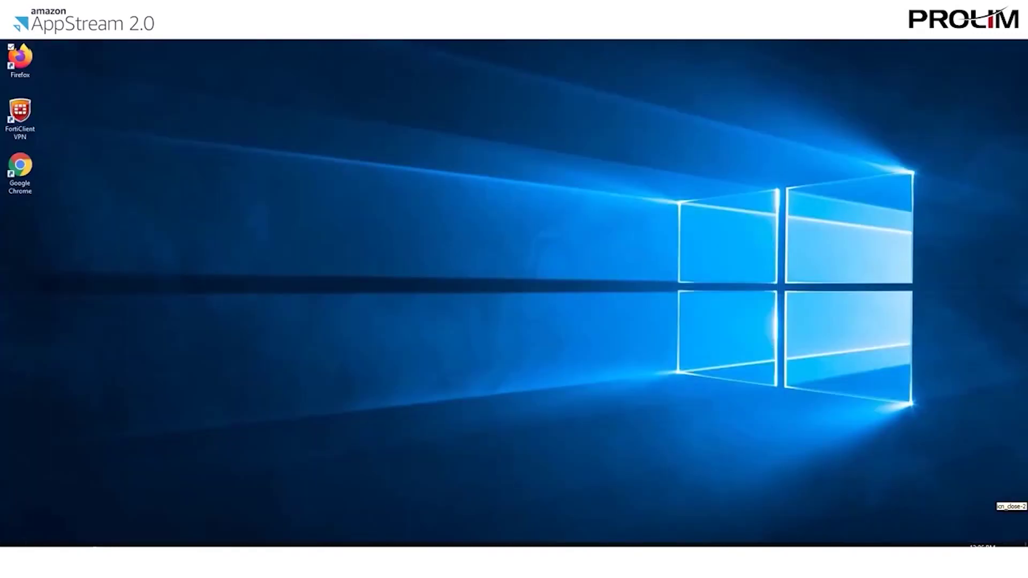
Step: Launch Word, then Firefox, from the AppStream applications list
click(20, 23)
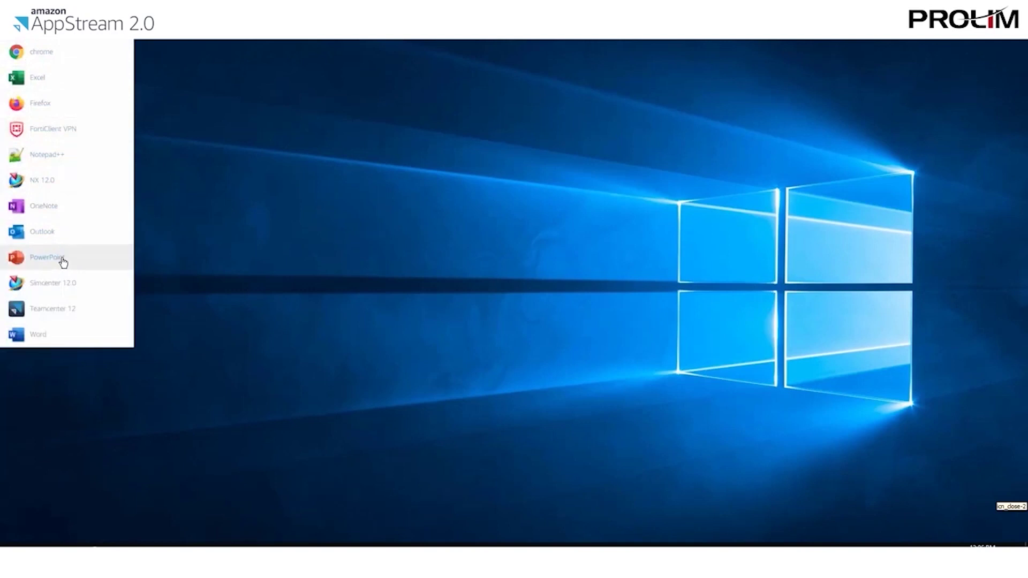
click(61, 336)
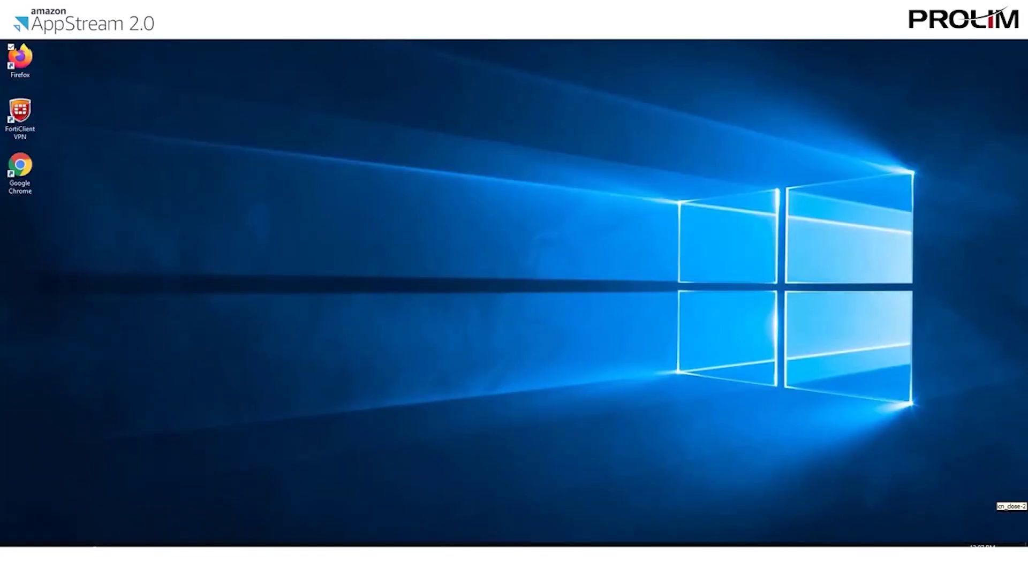
click(21, 554)
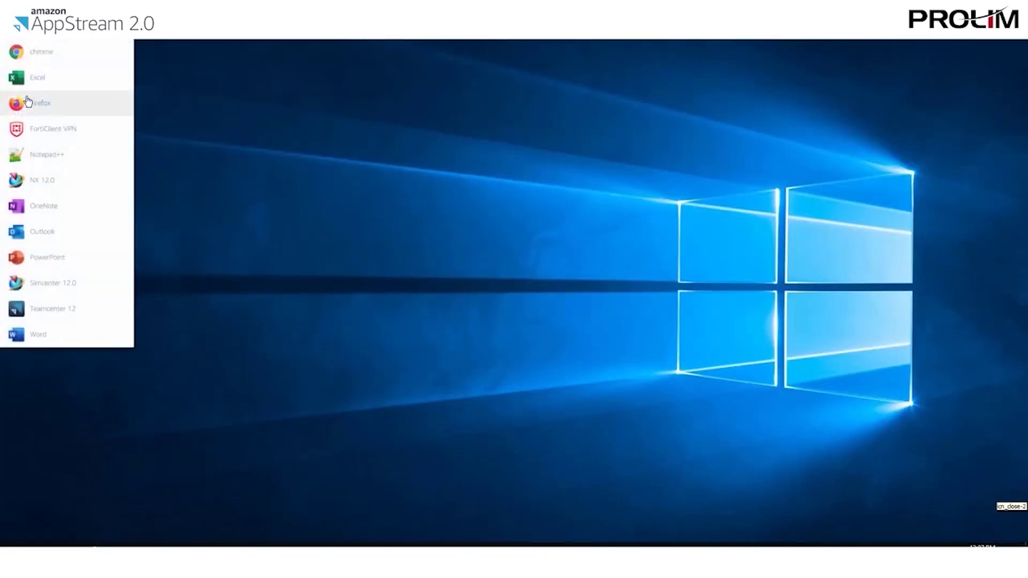